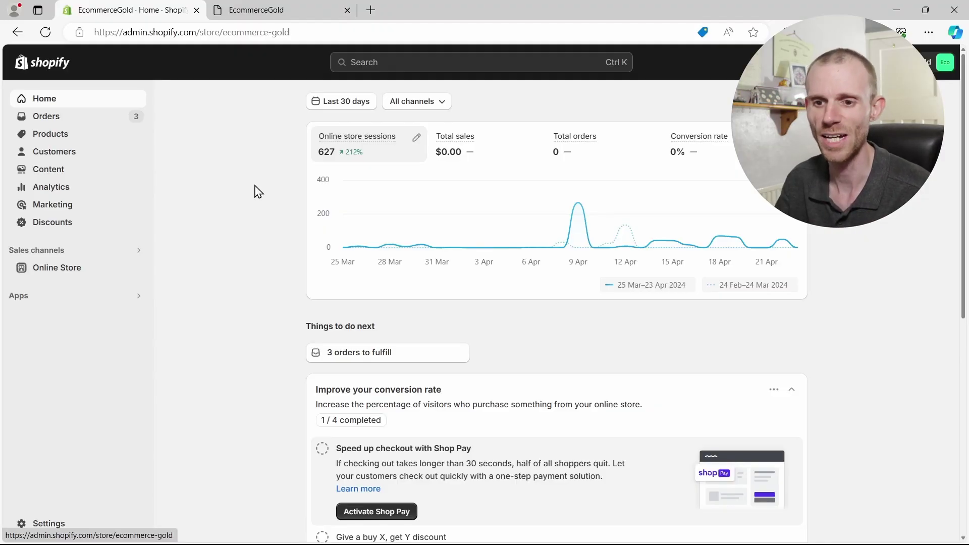
- Open the Online Store Themes page, where Dawn 13.1 is the current theme
click(61, 269)
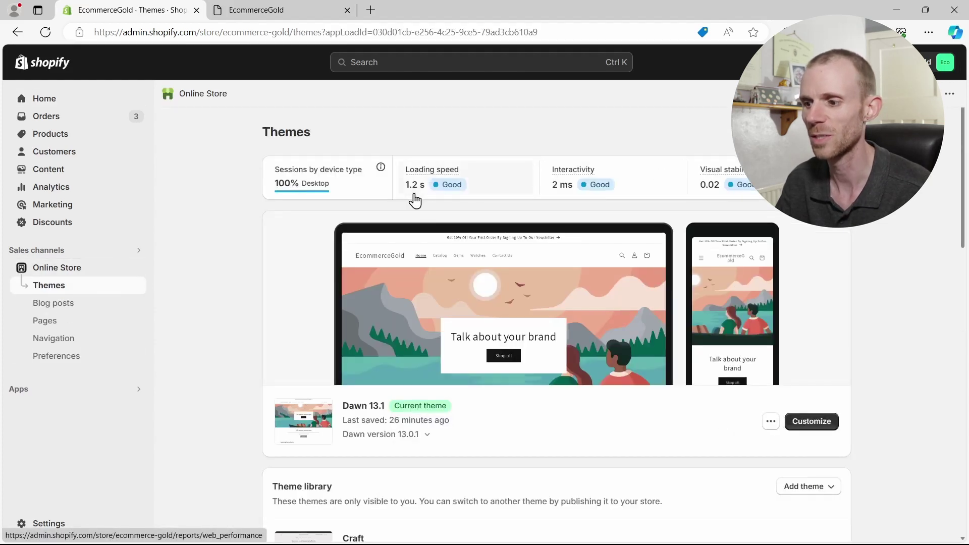
- Create a page template named 'about', based on the default page, in the Dawn theme editor
click(809, 432)
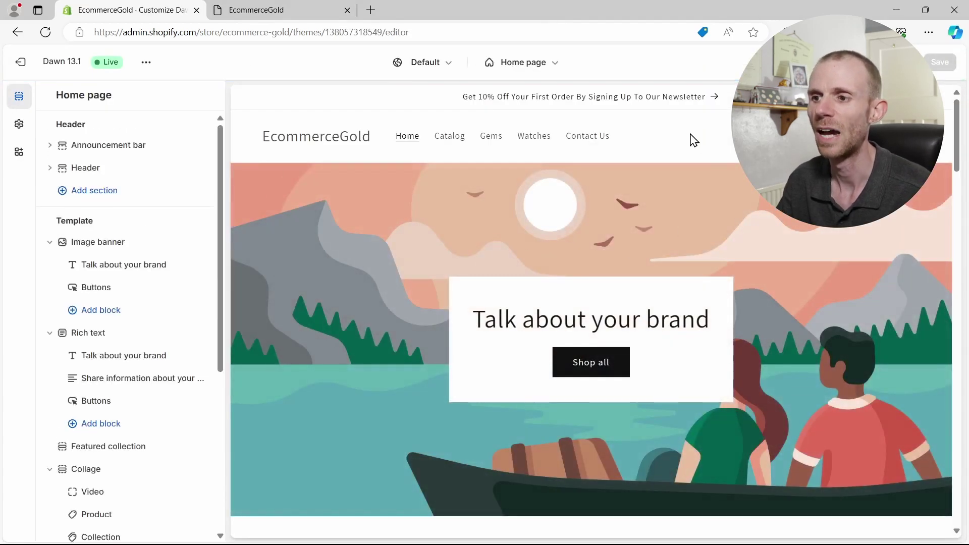
click(541, 67)
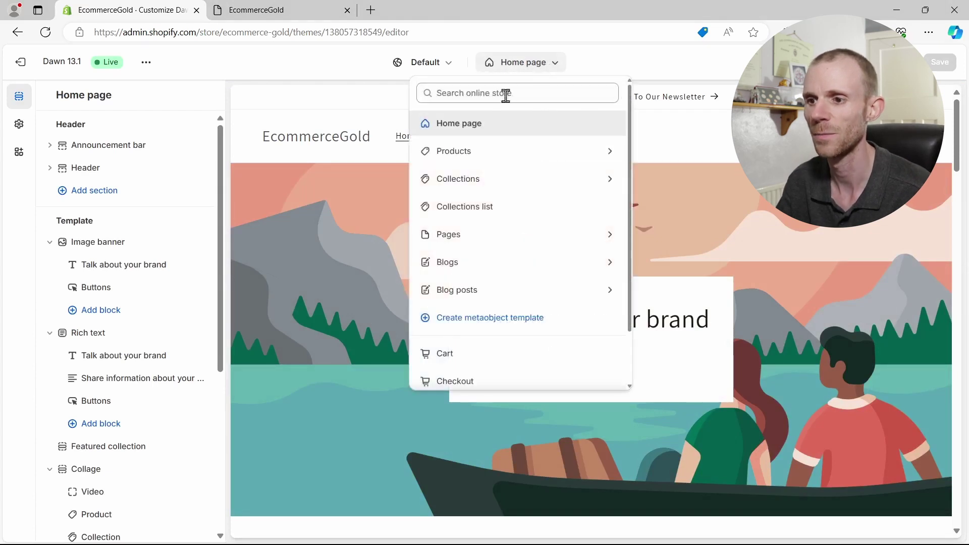
click(510, 237)
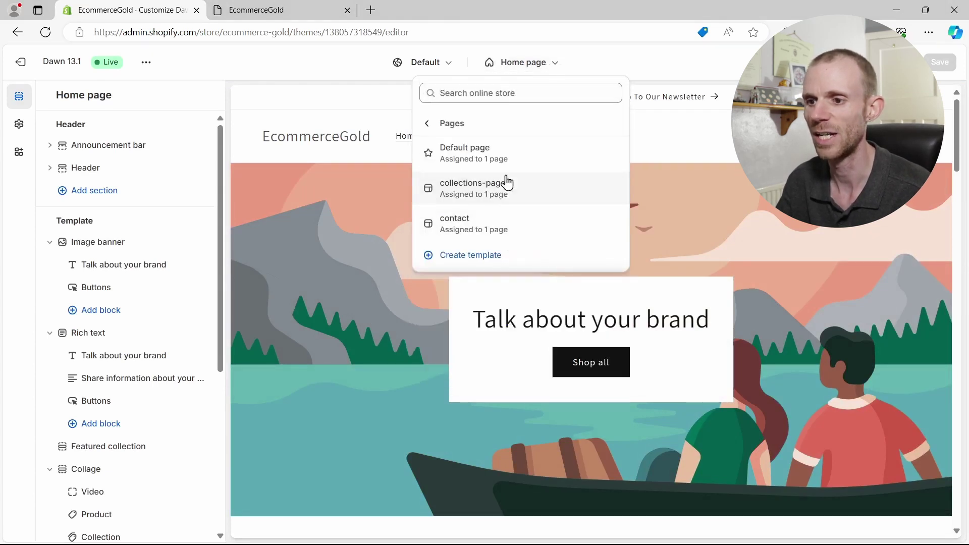
click(489, 258)
click(427, 283)
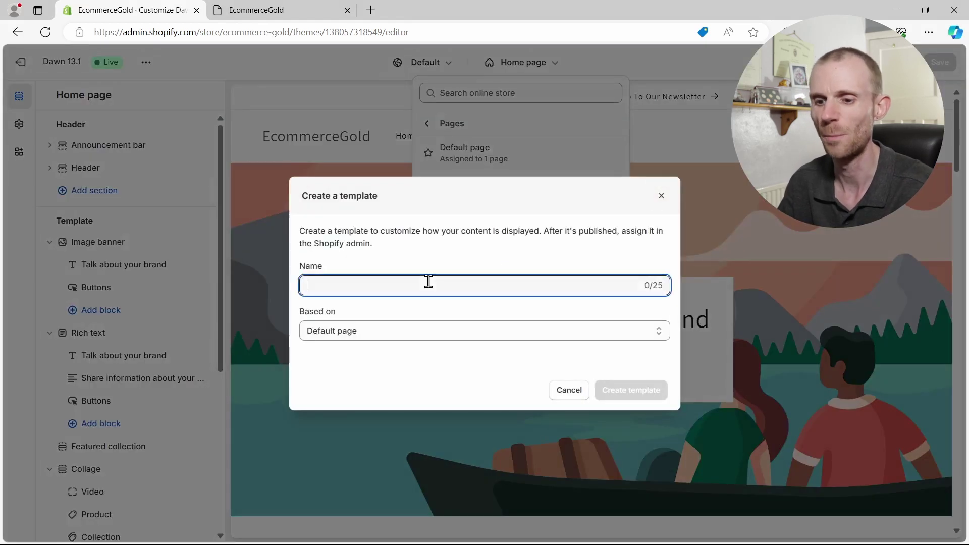
text(about)
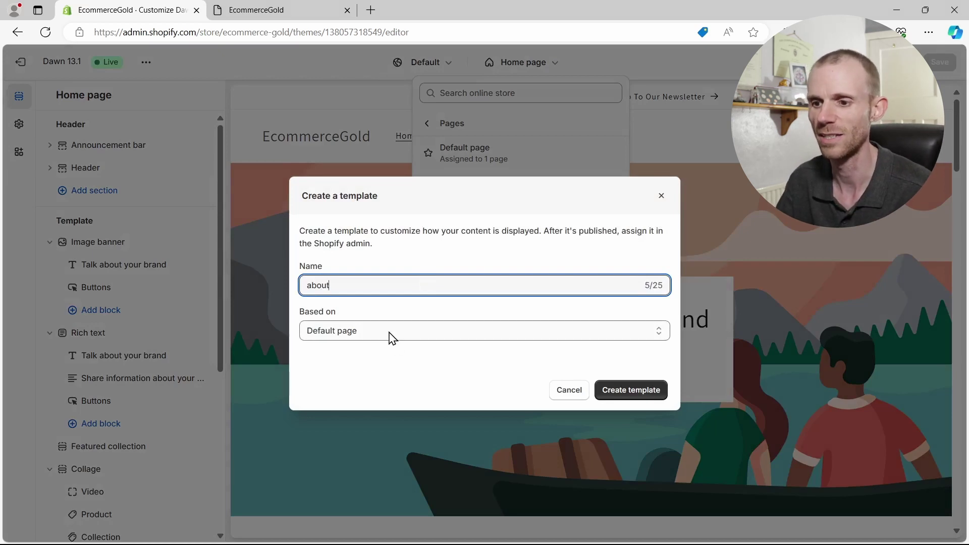
click(661, 391)
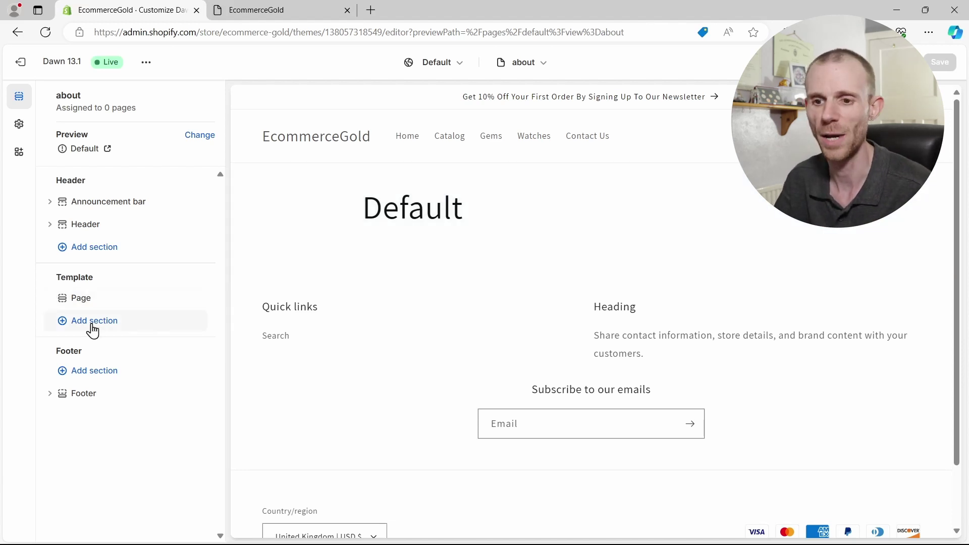
- Add an Image with text section, then a Rich text section, to the about template
click(91, 331)
mouse_move(272, 341)
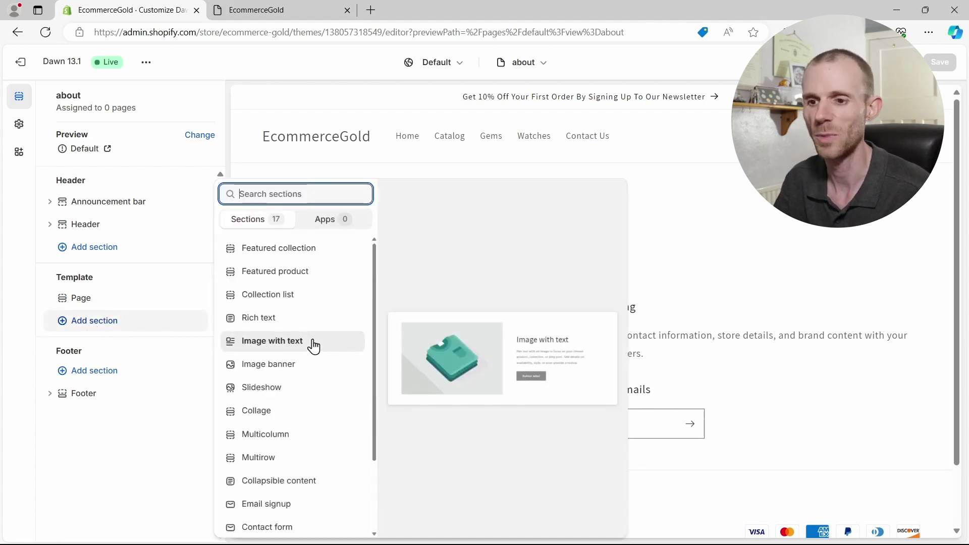
click(291, 343)
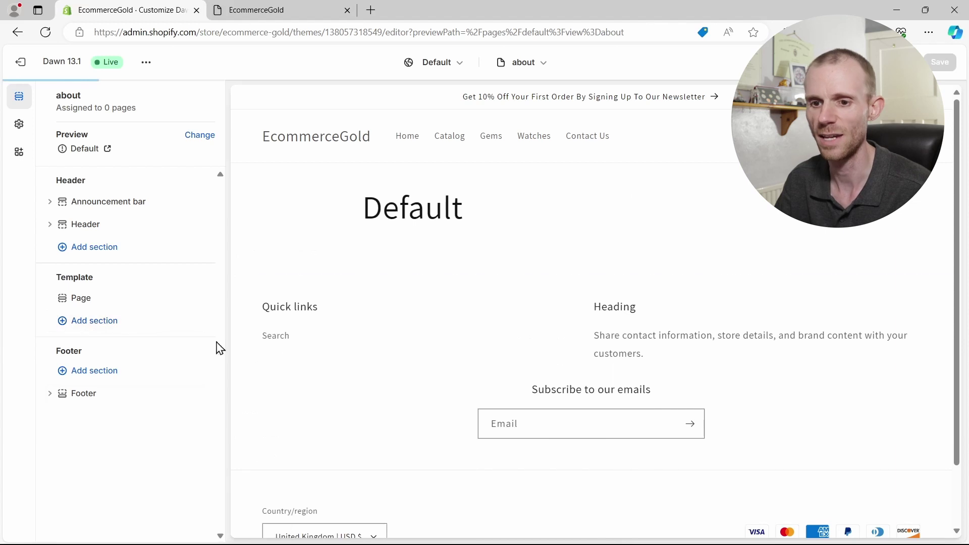
click(55, 96)
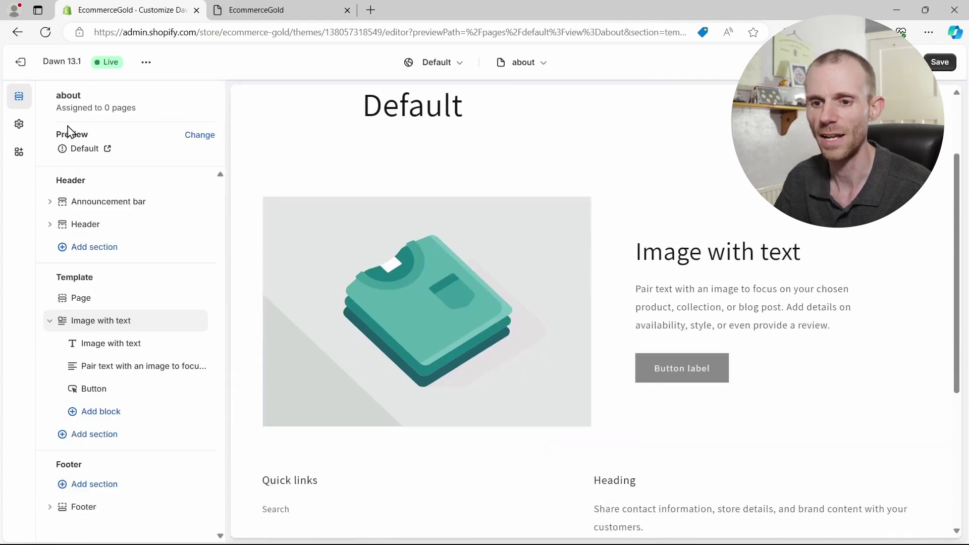
click(91, 442)
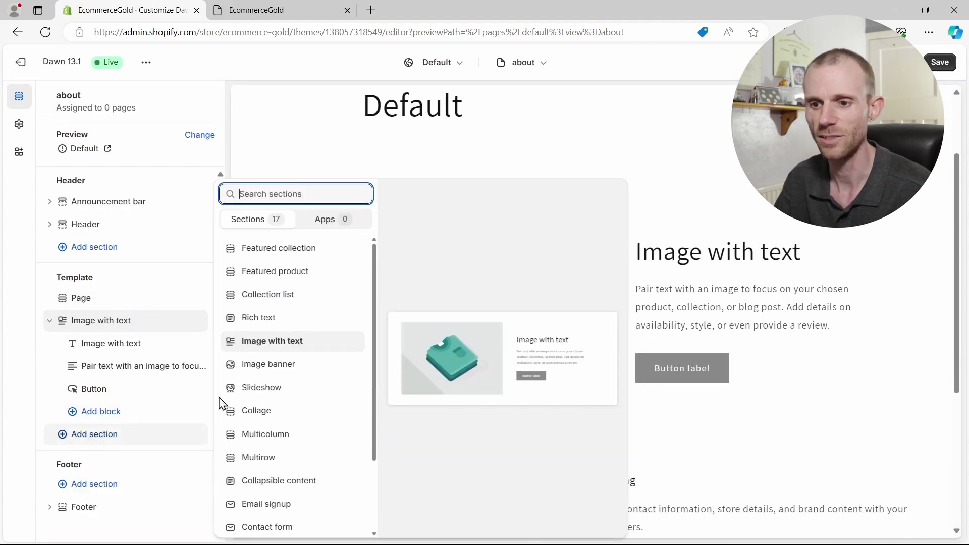
click(271, 322)
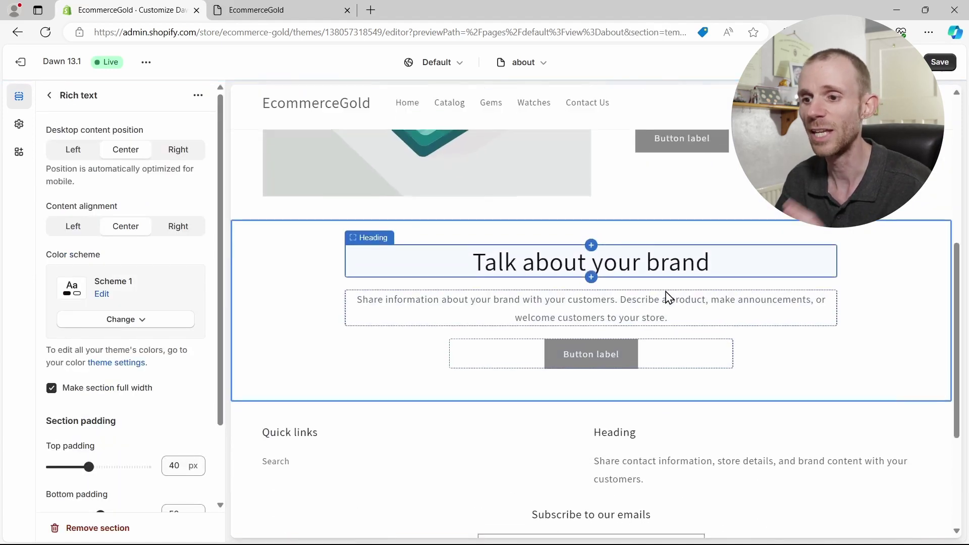
scroll(667, 298, down, 1)
scroll(655, 300, up, 3)
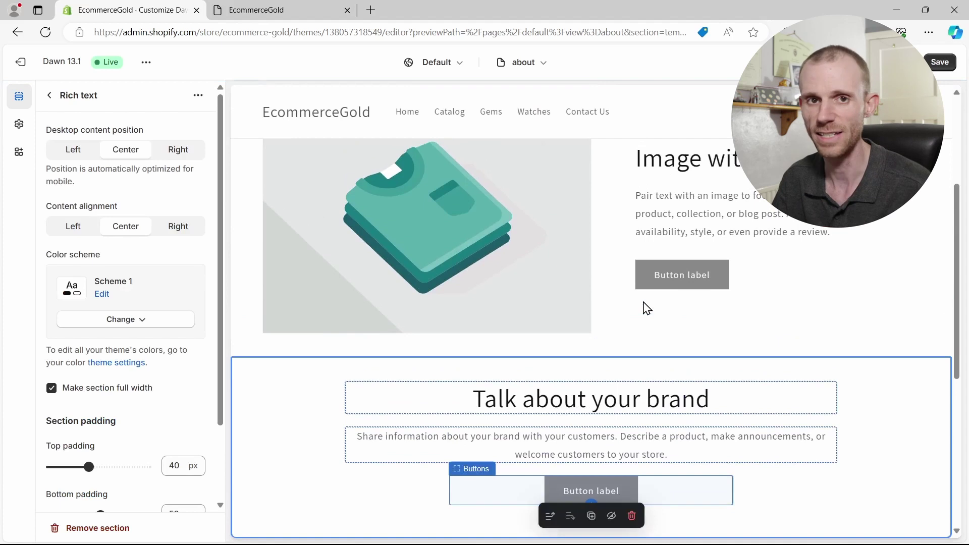
scroll(645, 308, up, 2)
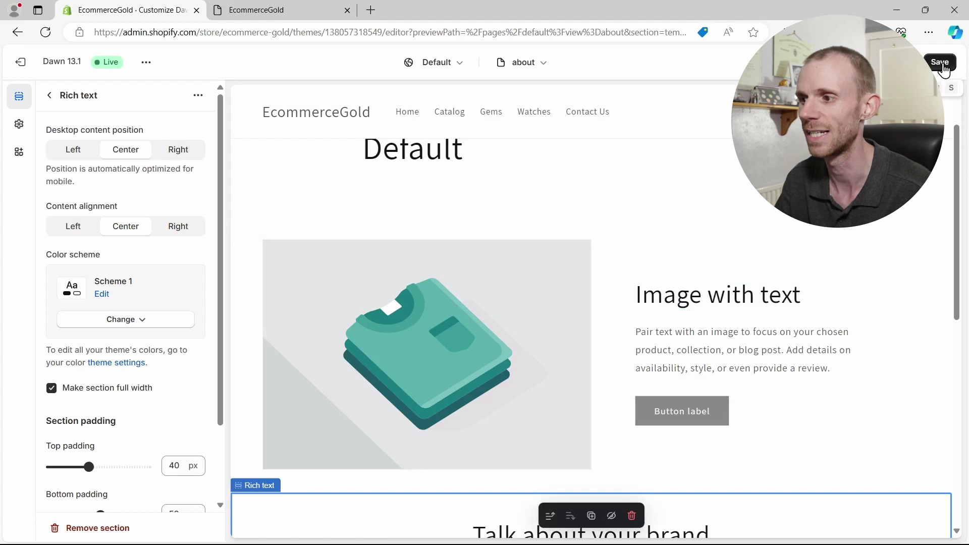
- Save the about template, leave the theme editor, and go to the store's Pages list
click(940, 62)
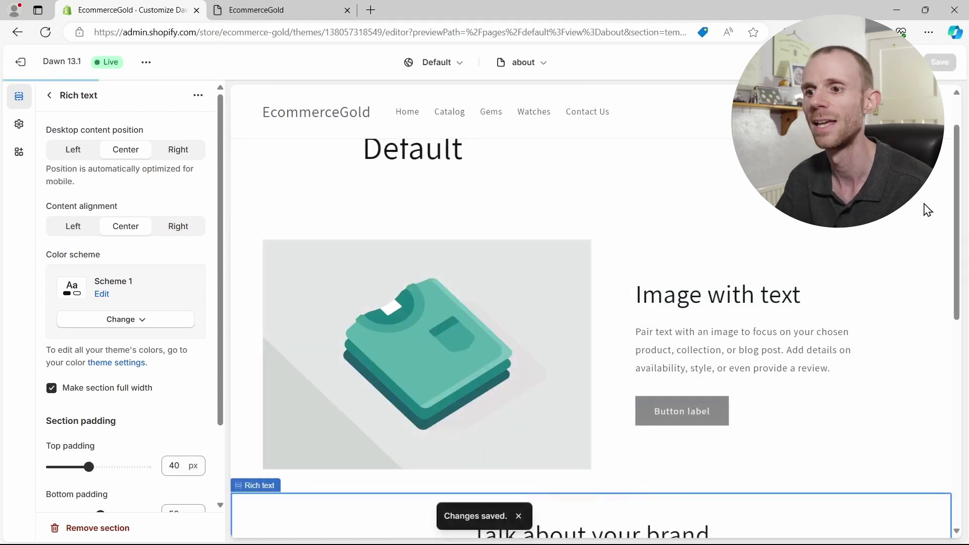
click(20, 62)
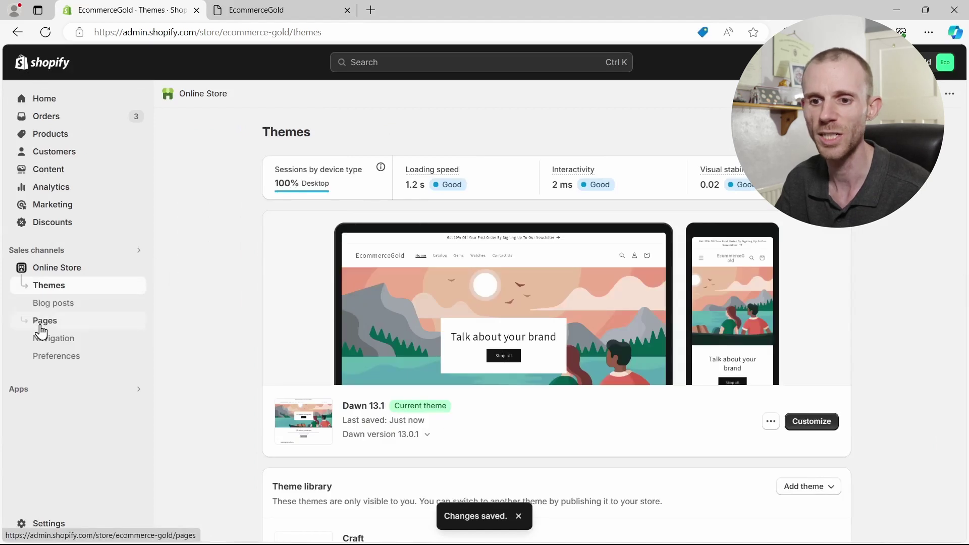
click(45, 321)
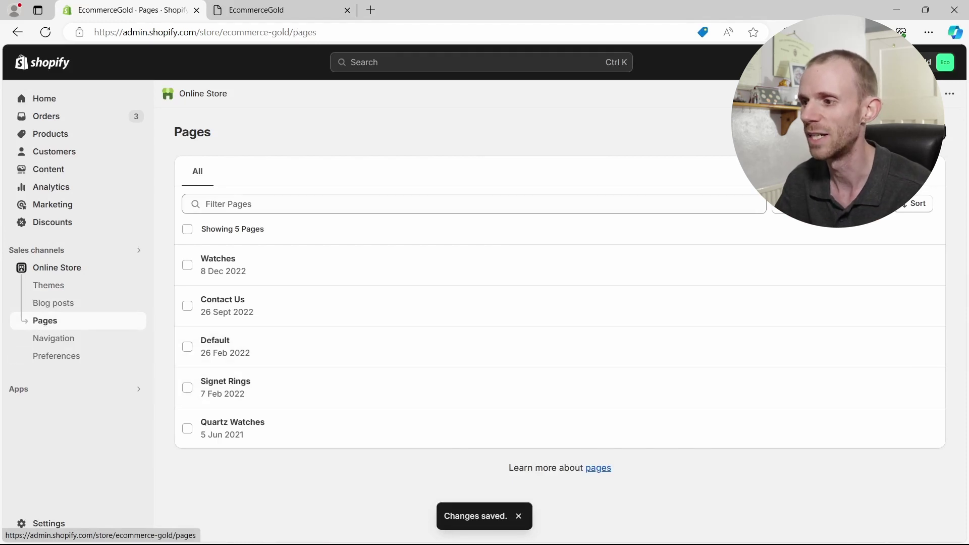
- Create and save an 'About Us' page that uses the about theme template
click(912, 131)
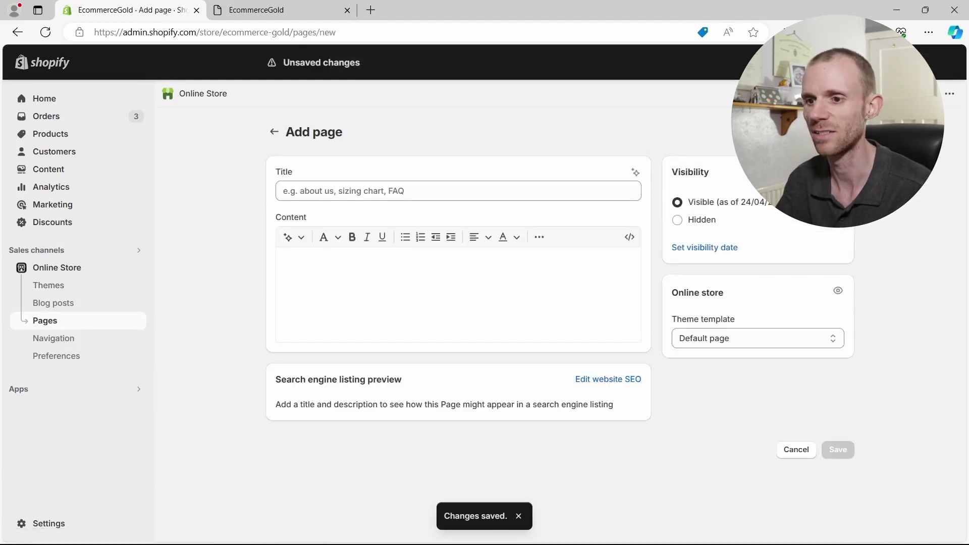
click(370, 191)
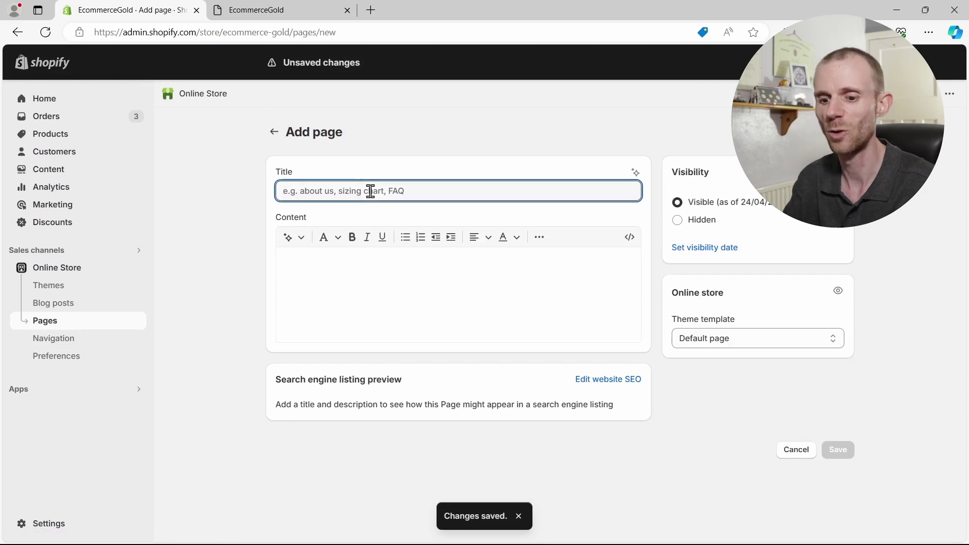
text(About Us)
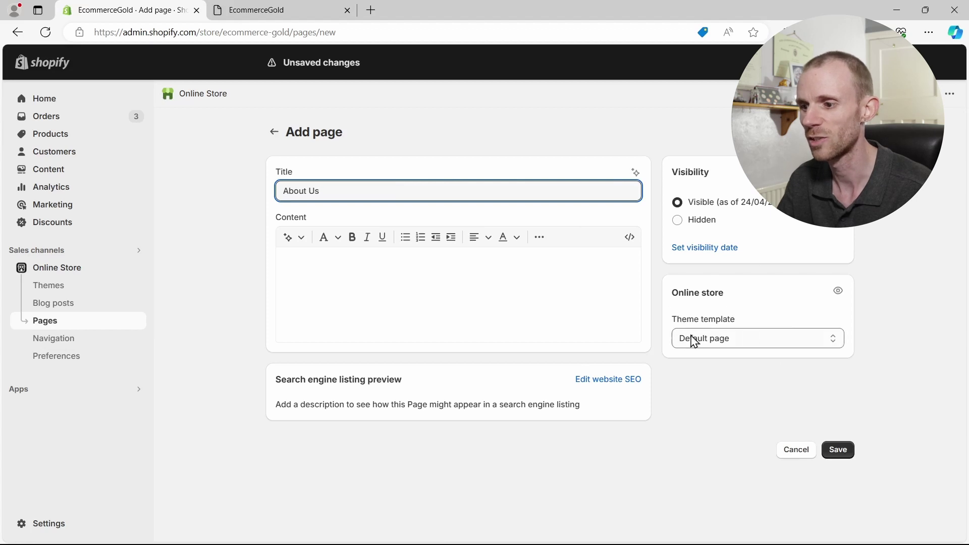
click(728, 344)
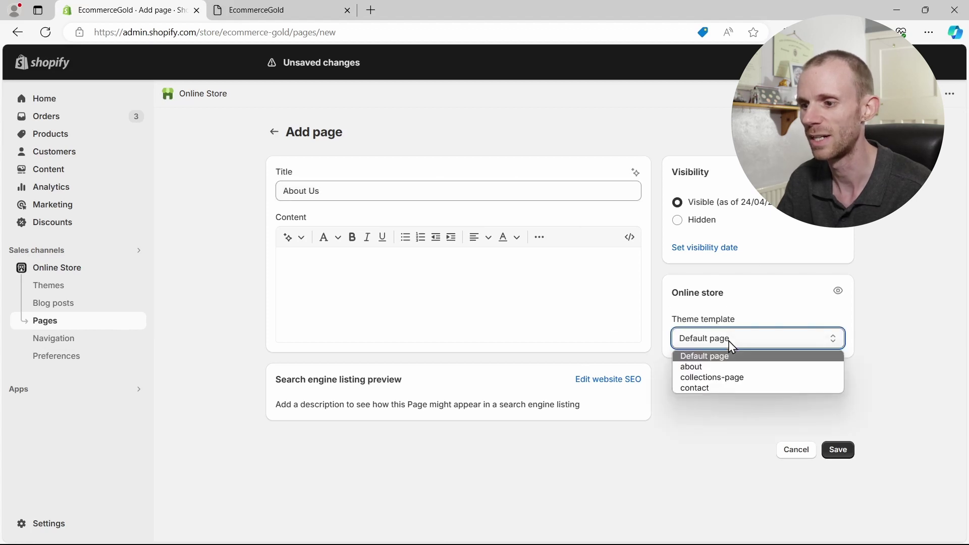
click(702, 369)
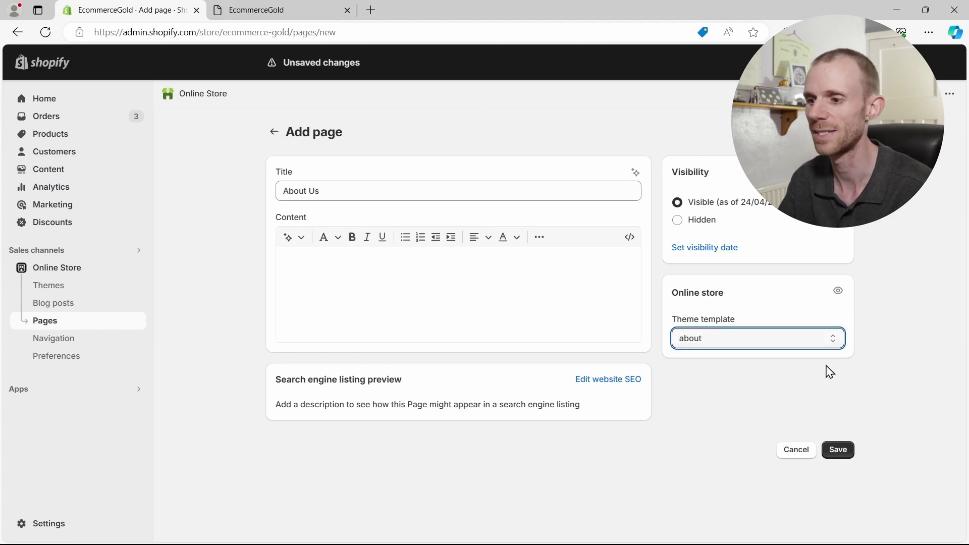
click(840, 453)
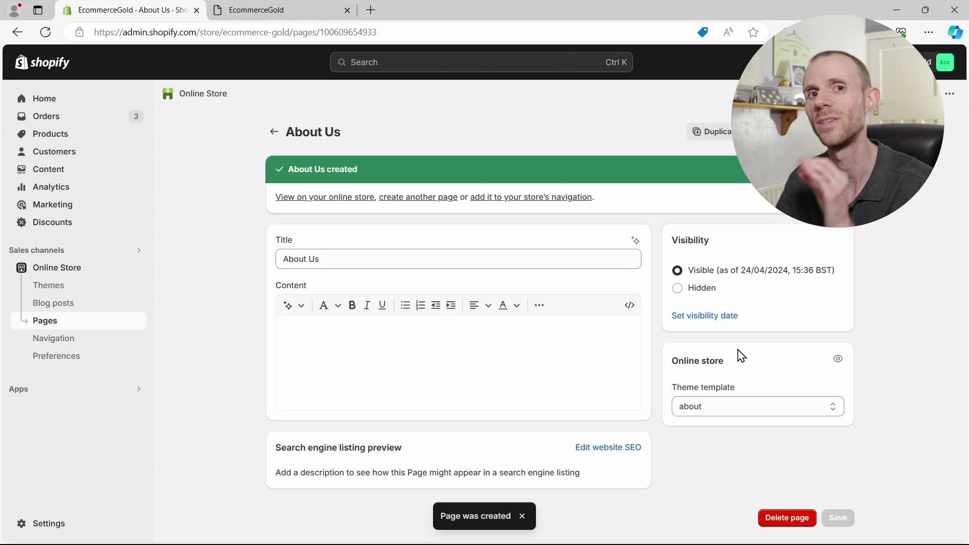
- Add an About Us item linking to the About Us page to the Main menu, and save
click(41, 341)
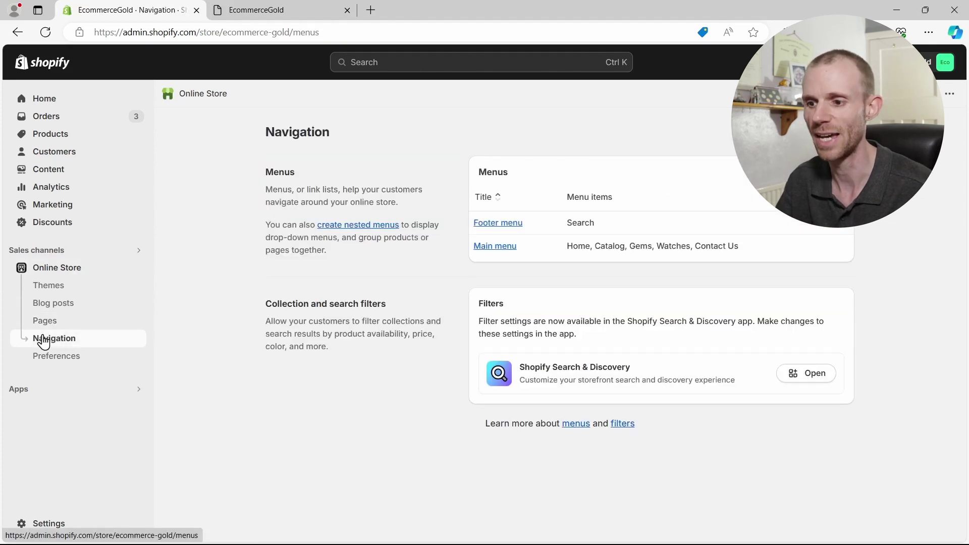
click(495, 253)
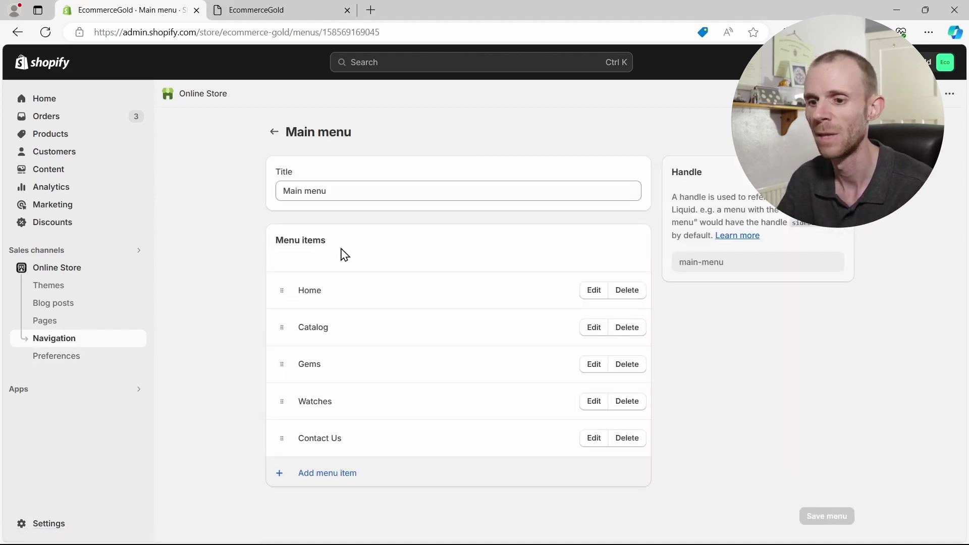
click(283, 474)
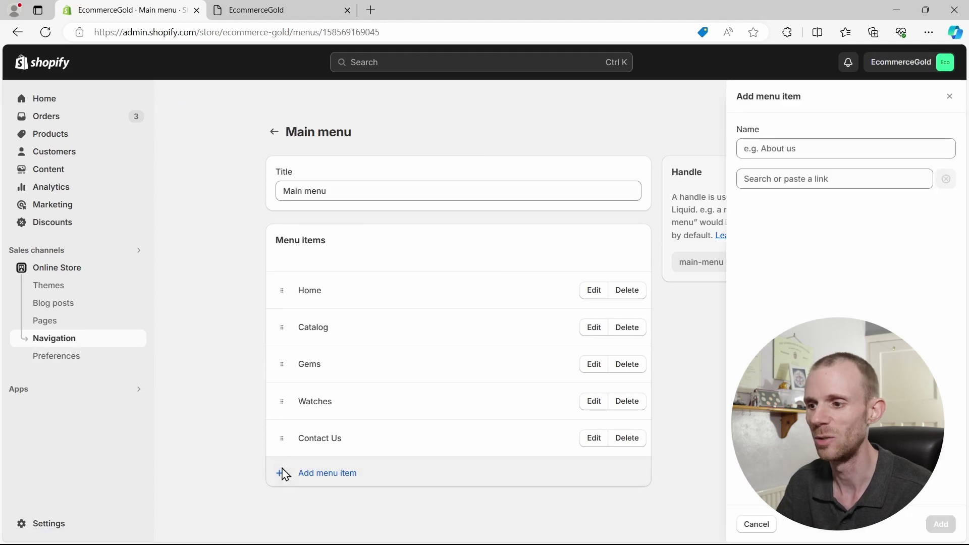
click(809, 178)
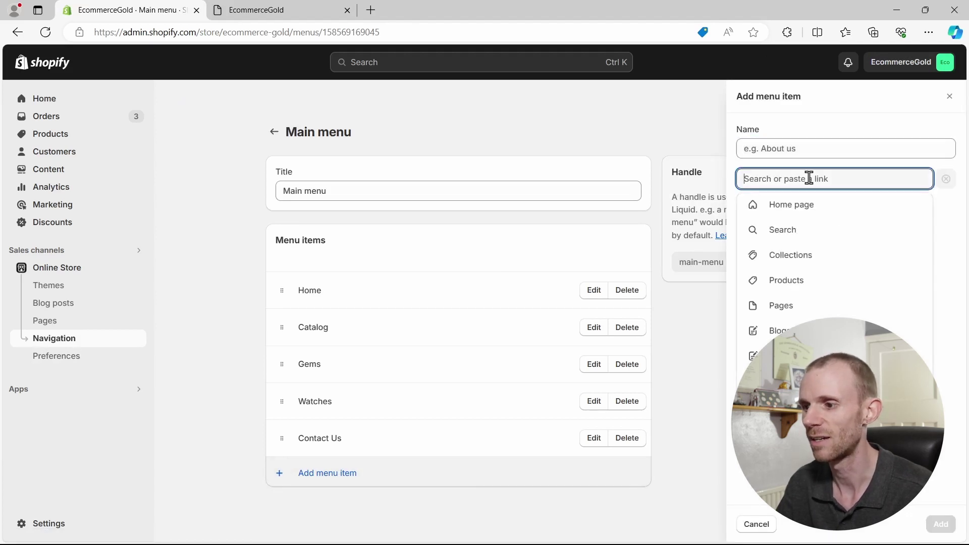
click(779, 305)
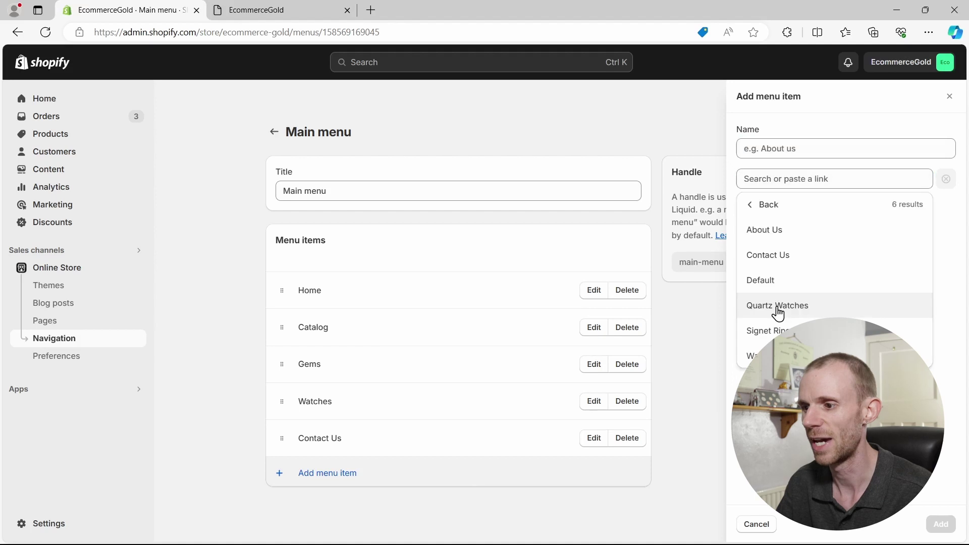
click(770, 231)
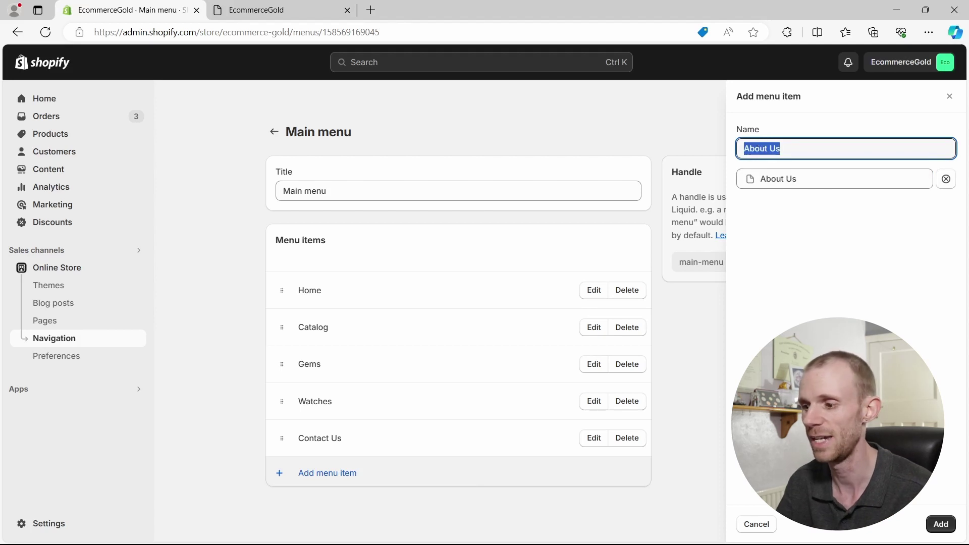
click(940, 525)
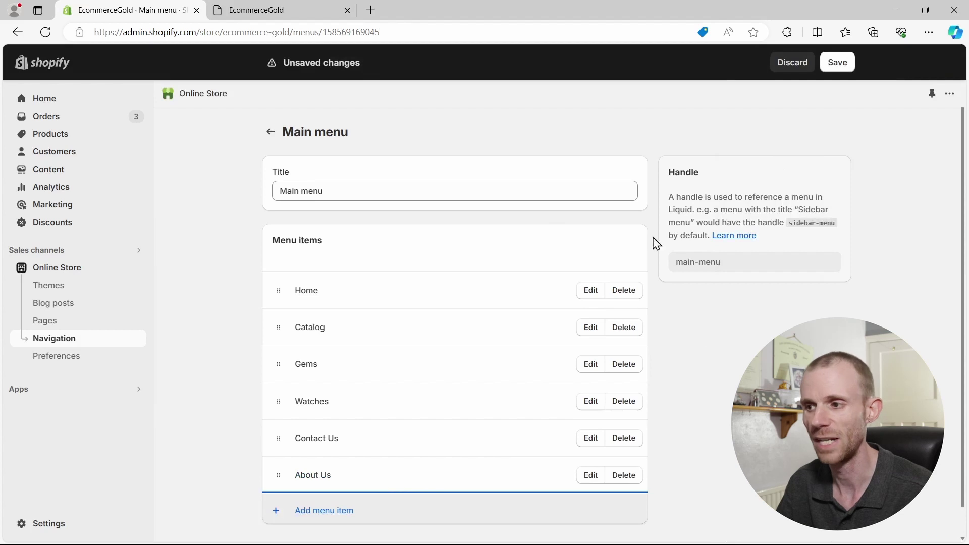
click(851, 67)
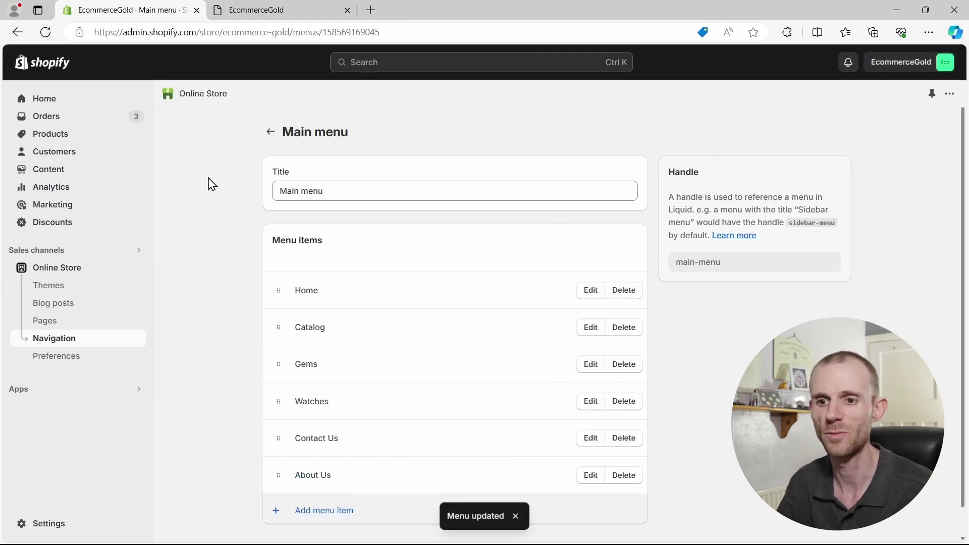
- Open the About Us page from the live storefront's header menu
click(256, 12)
scroll(366, 179, up, 10)
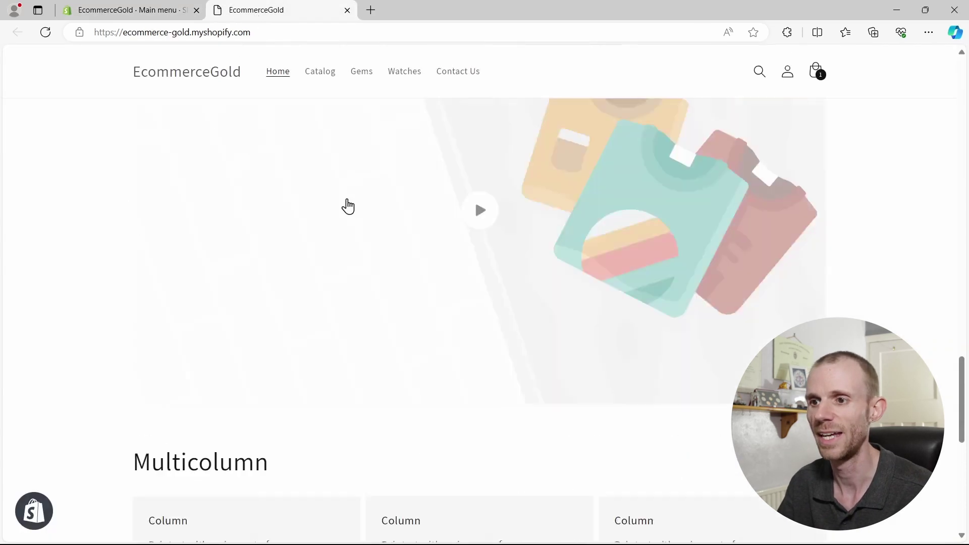
scroll(338, 229, up, 5)
scroll(337, 243, up, 5)
scroll(342, 253, up, 5)
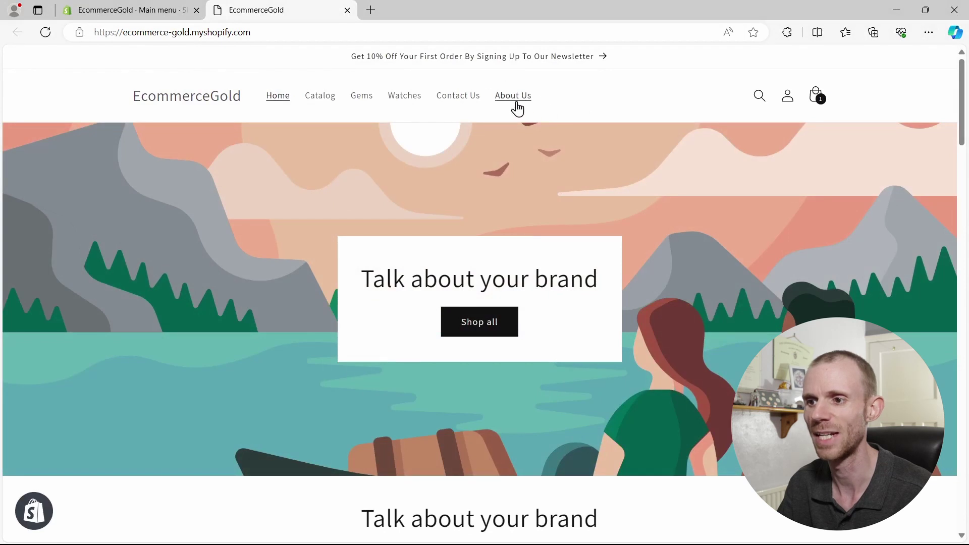
click(519, 101)
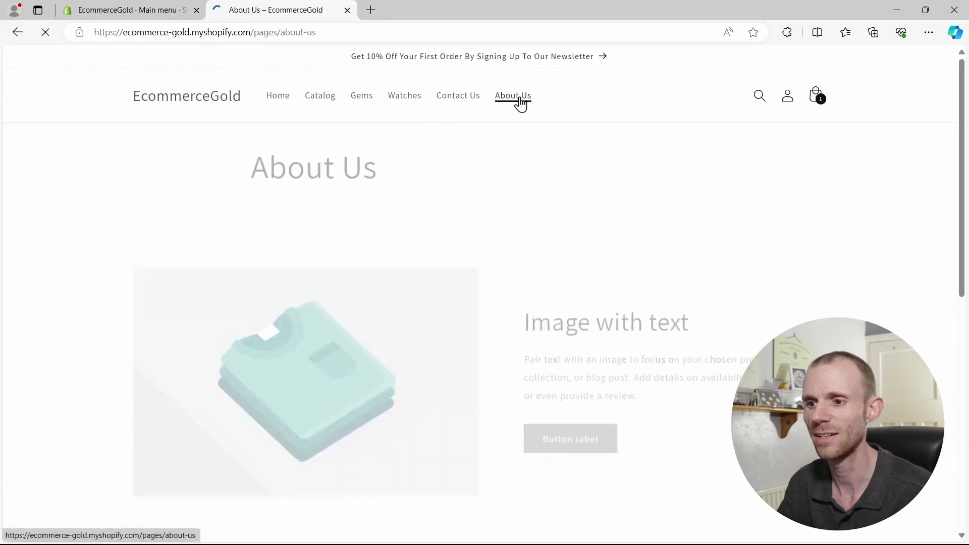
scroll(450, 265, down, 3)
scroll(649, 285, down, 2)
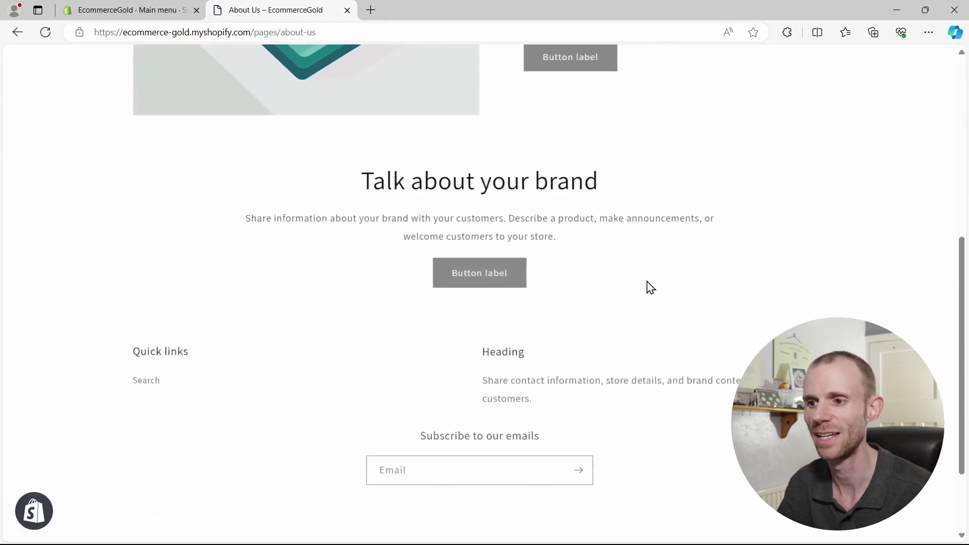